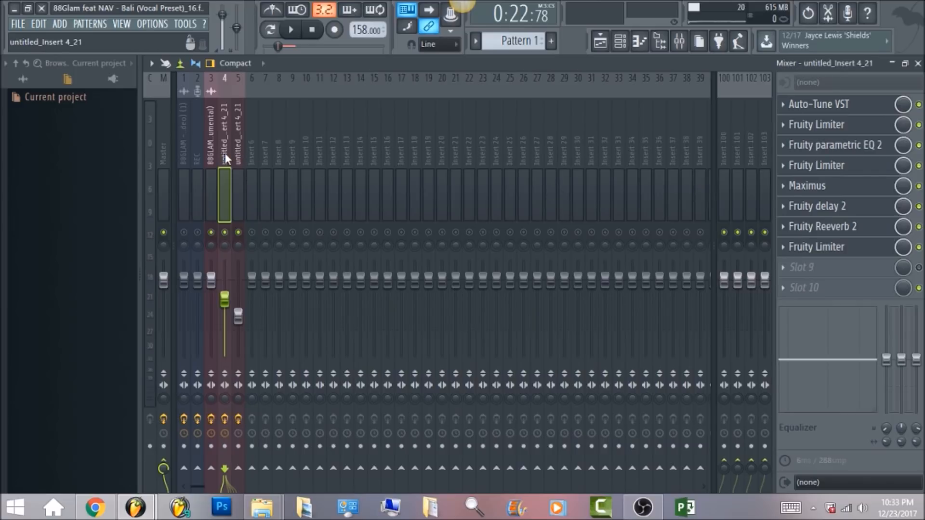
Step: Mute the instrumental on insert 3 and the vocal on insert 5, keeping only Auto-Tune VST enabled in insert 4's effects chain
left_click(164, 140)
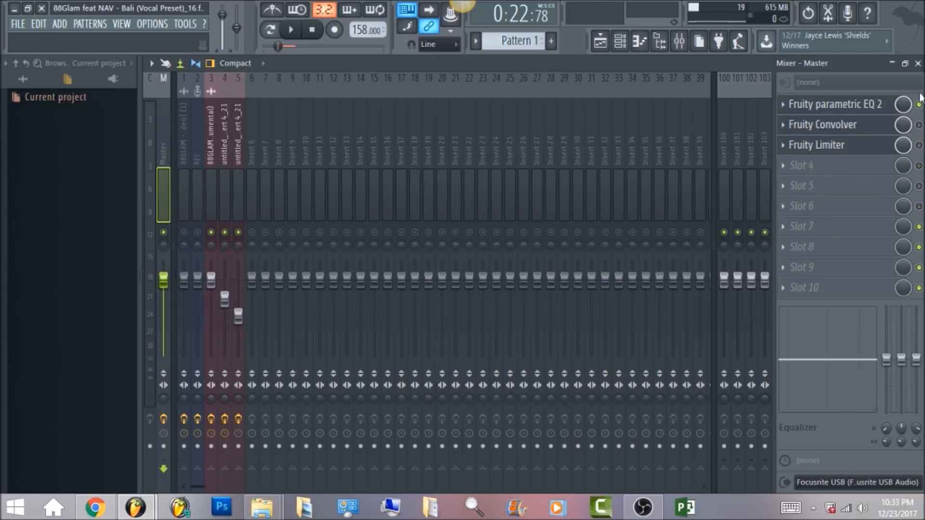
left_click(229, 152)
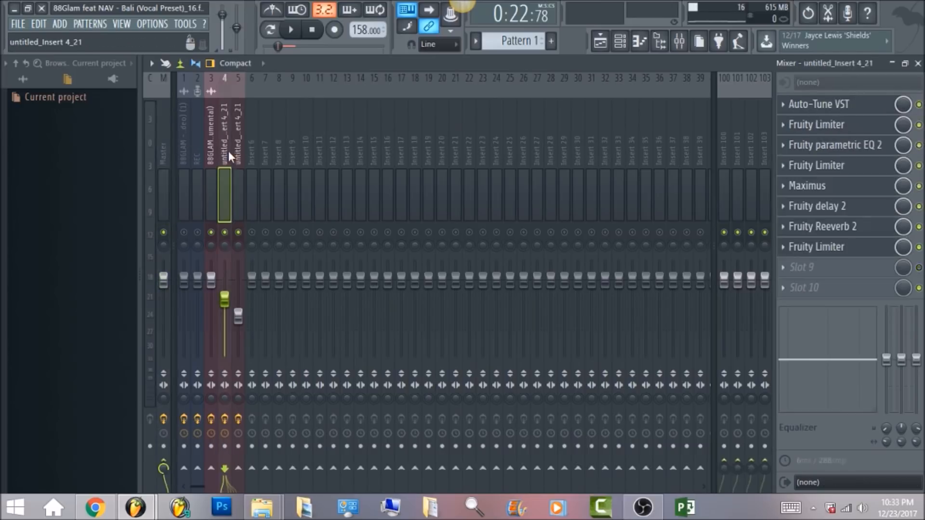
left_click(211, 232)
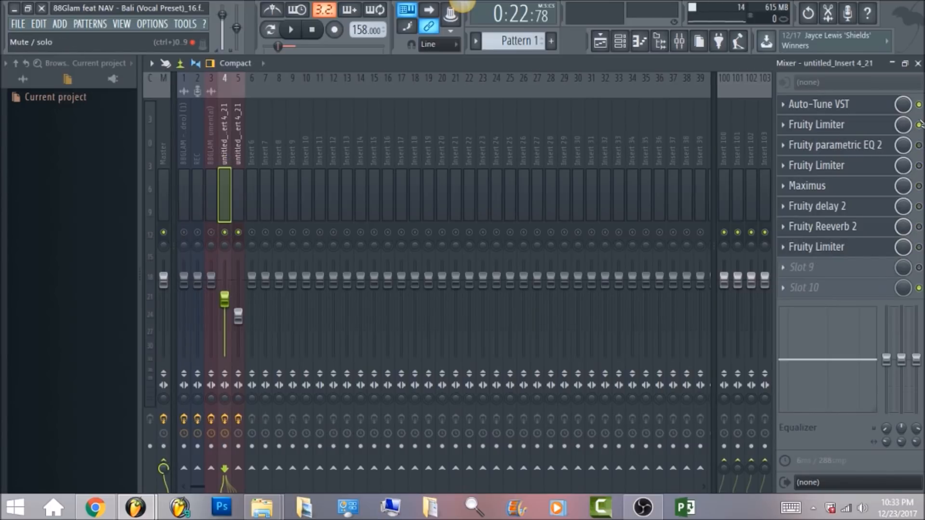
left_click(238, 233)
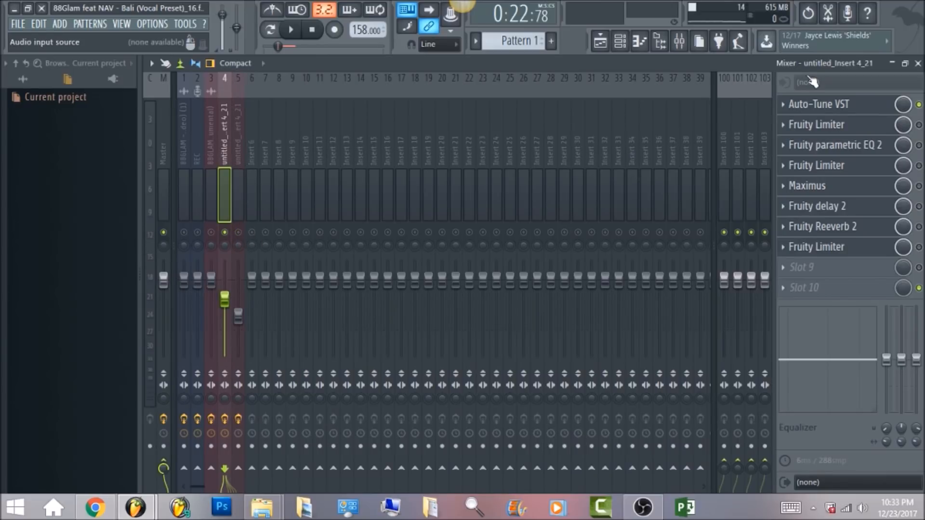
Step: Review the Auto-Tune settings on insert 4 and play the vocal with only that effect active
left_click(837, 111)
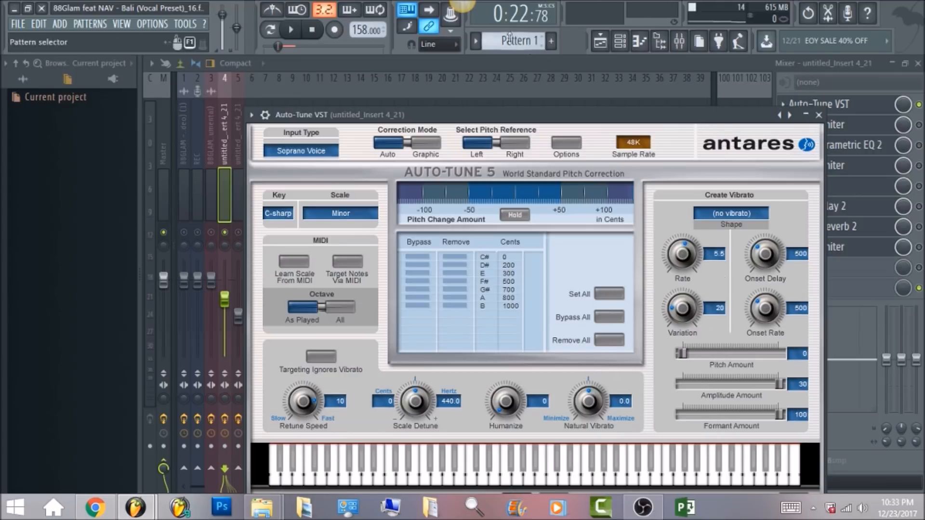
left_click(475, 64)
left_click(291, 29)
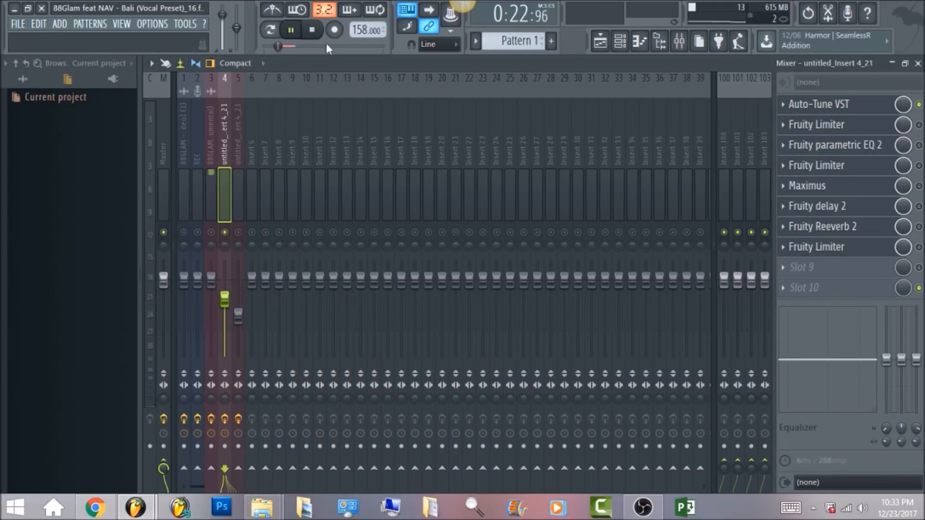
left_click(853, 105)
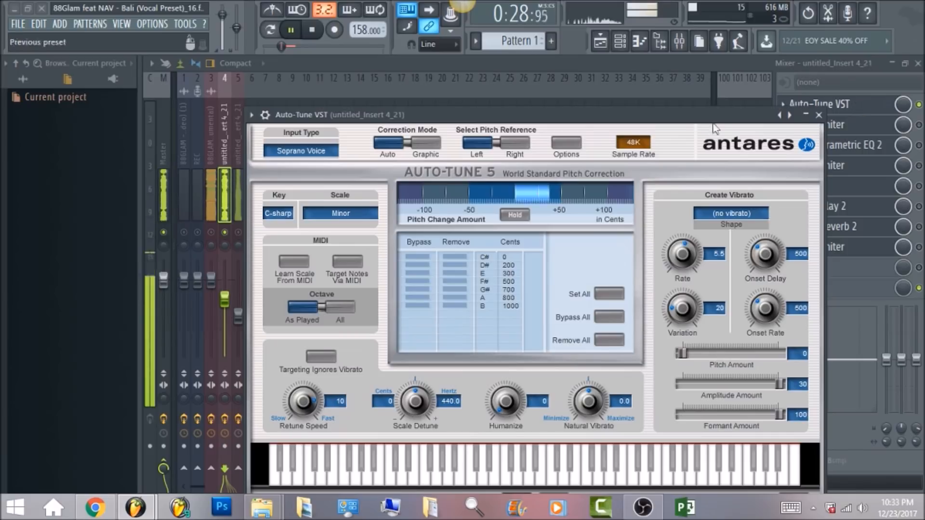
left_click(313, 33)
left_click(348, 60)
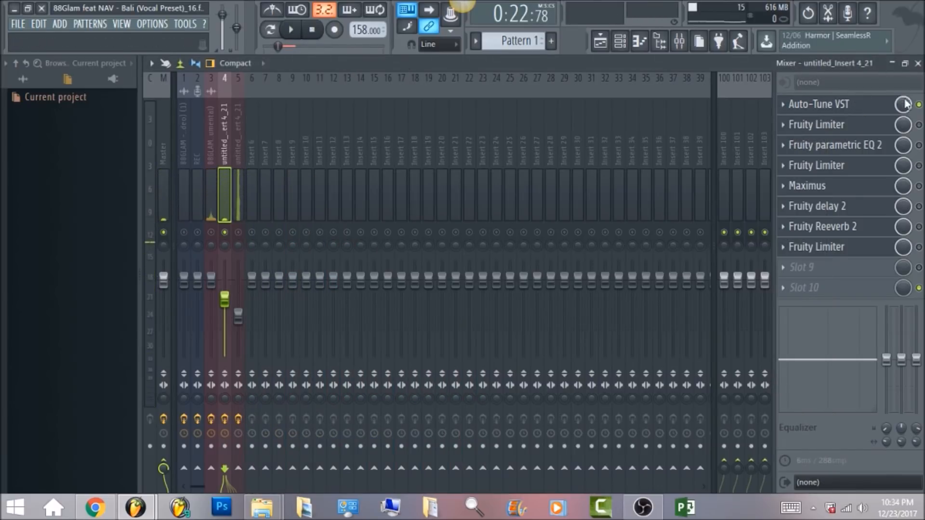
Step: Enable the Fruity Limiter in slot 2 and audition the vocal while reviewing its compressor threshold, ratio and knee
left_click(878, 127)
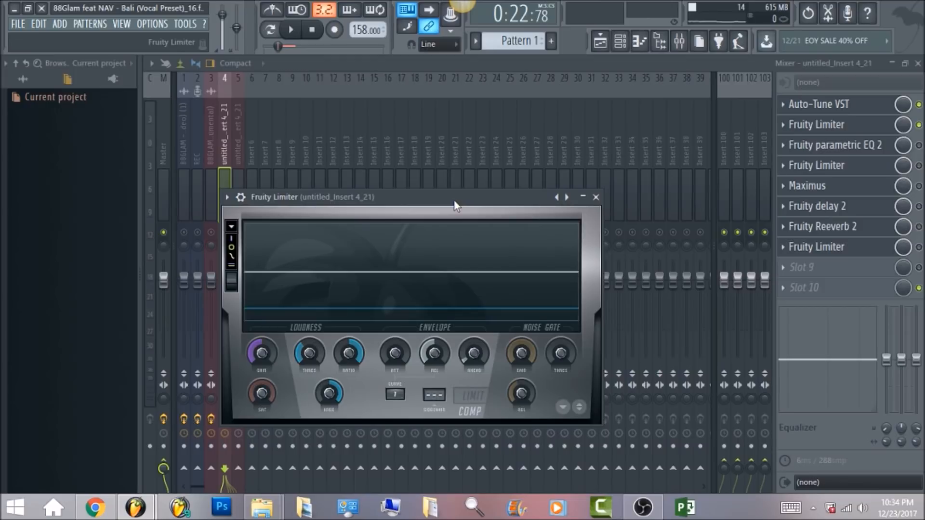
left_click_drag(454, 202, 446, 145)
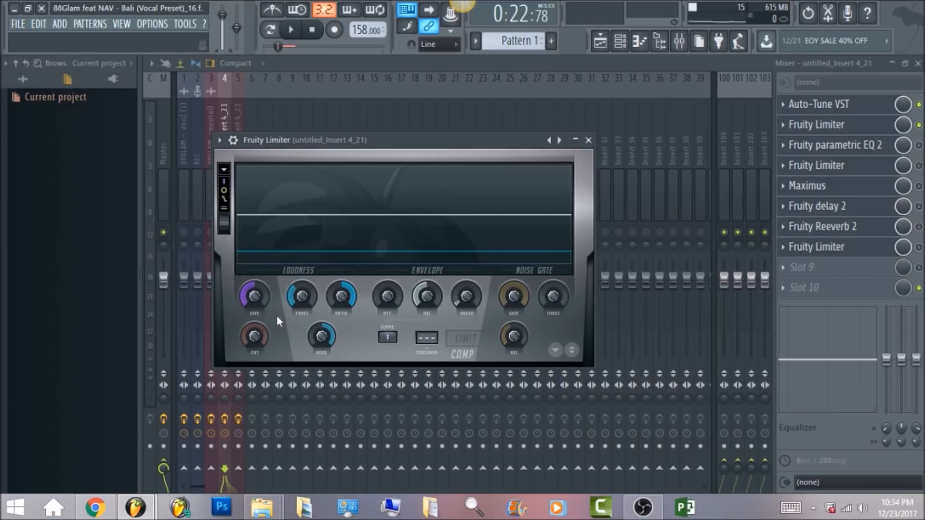
left_click_drag(303, 295, 303, 303)
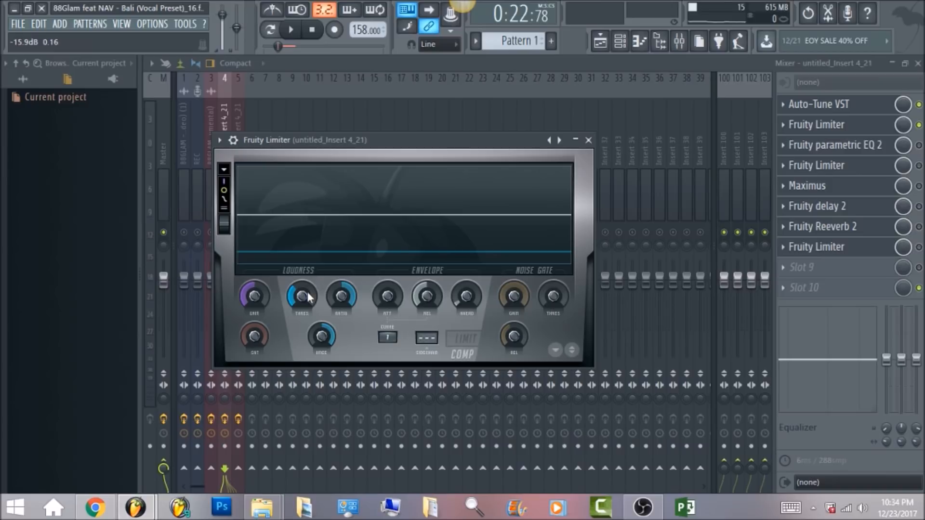
left_click_drag(347, 298, 347, 298)
left_click(325, 335)
left_click(291, 29)
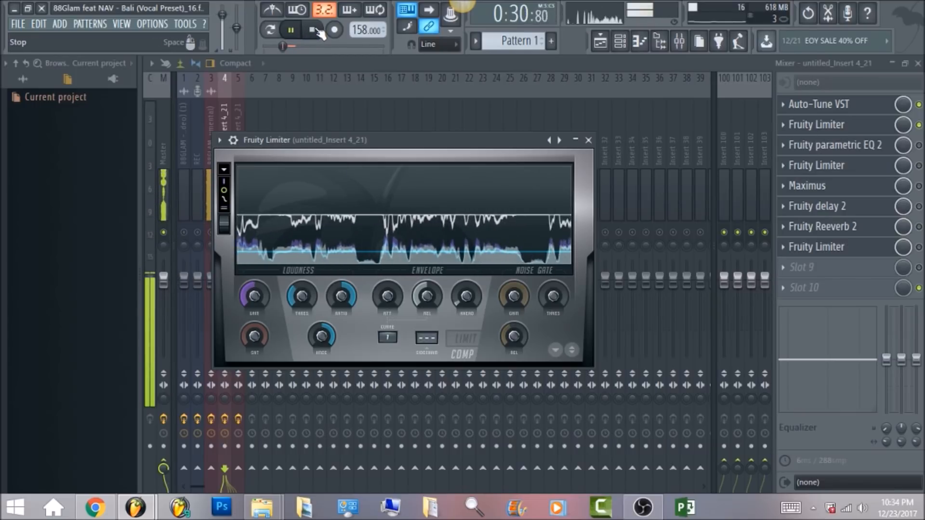
left_click(317, 31)
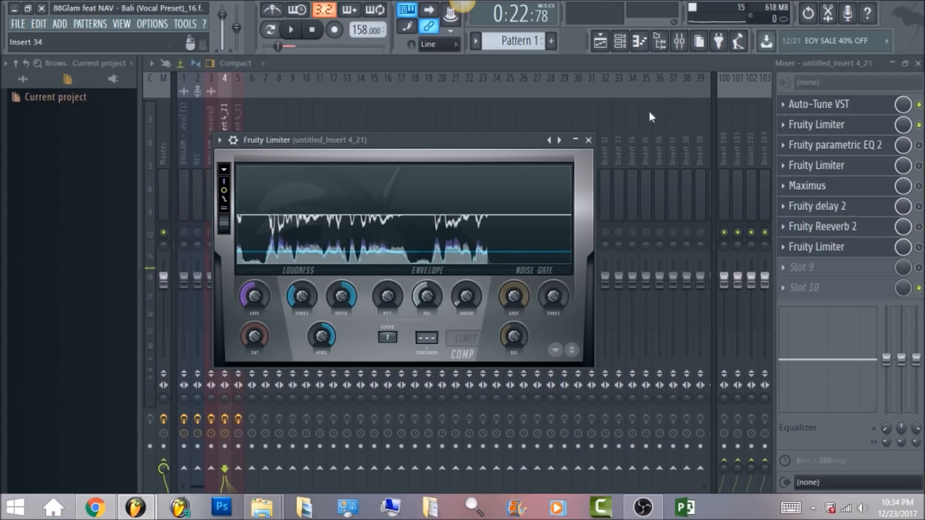
Step: Enable Fruity parametric EQ 2 on insert 4 and audition the vocal with its EQ curve displayed
left_click(919, 145)
left_click(849, 151)
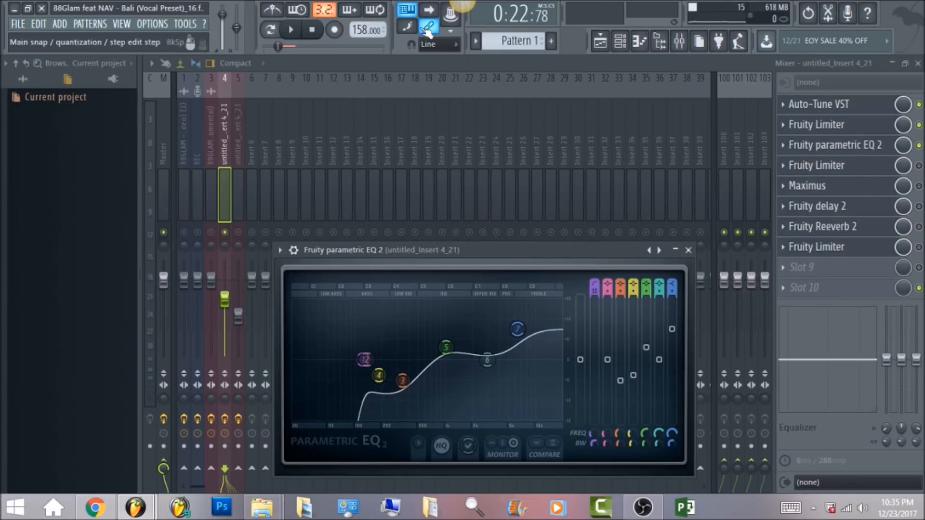
left_click(292, 31)
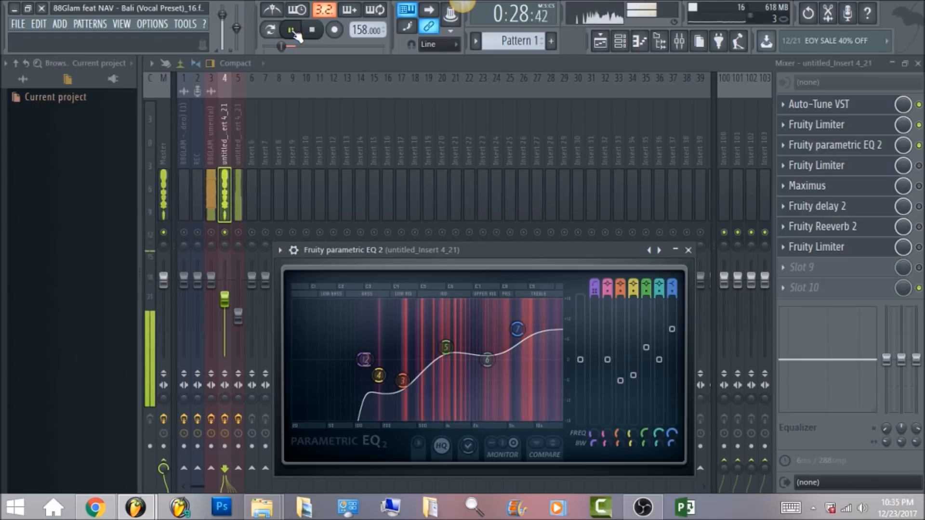
left_click(314, 32)
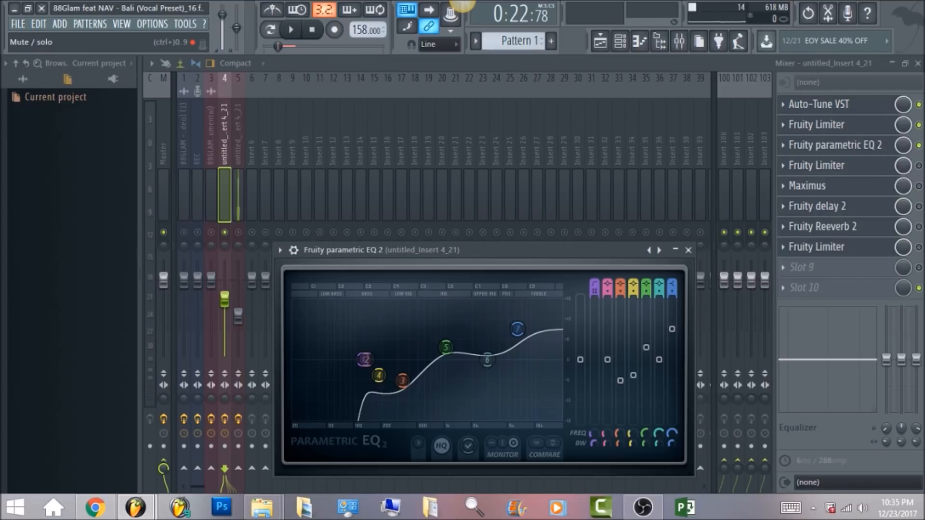
key("Escape")
Step: Enable the Fruity Limiter in slot 4 and audition the vocal with its limiter settings displayed
left_click(869, 169)
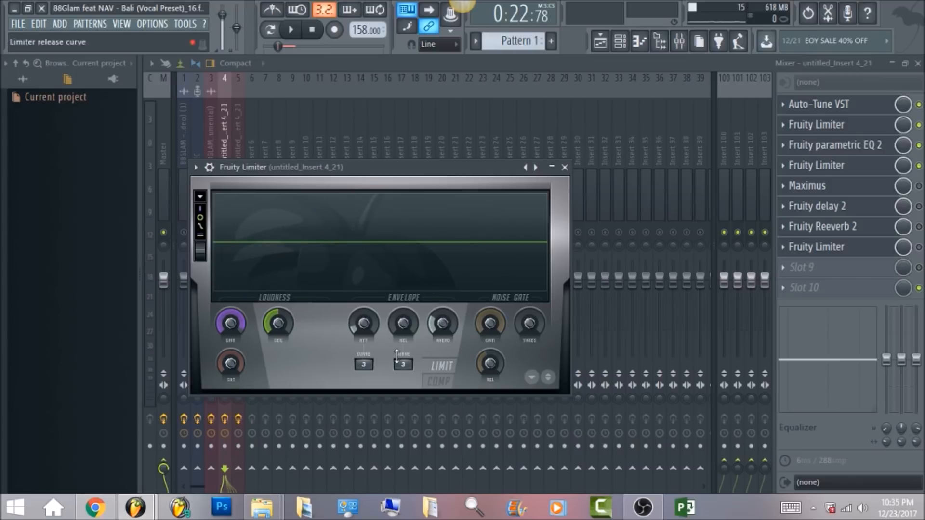
key("space")
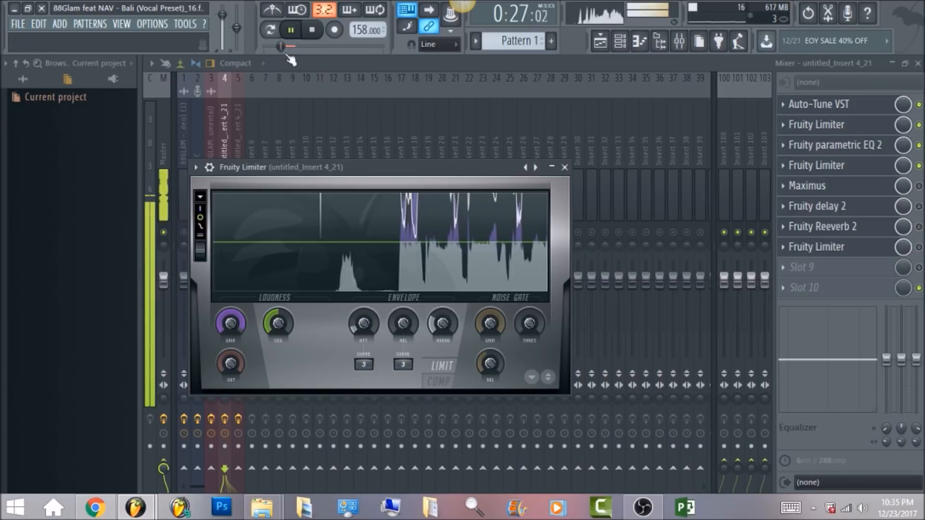
left_click(318, 33)
key("Escape")
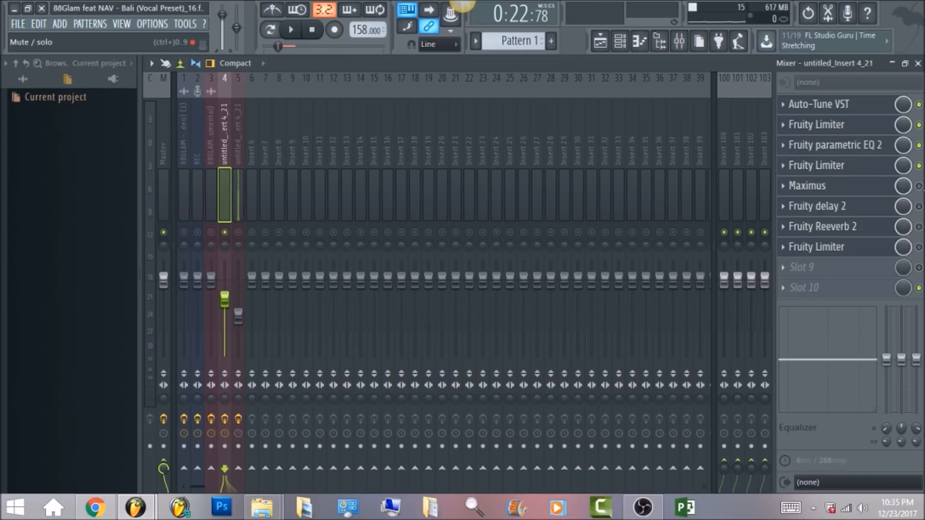
Step: Enable Maximus on insert 4 and look through its preset list without loading one
left_click(919, 186)
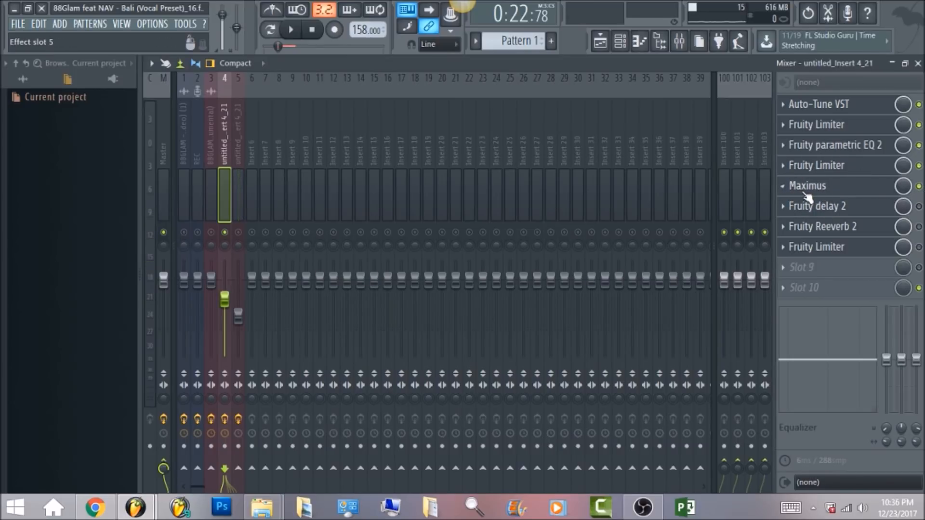
left_click(809, 193)
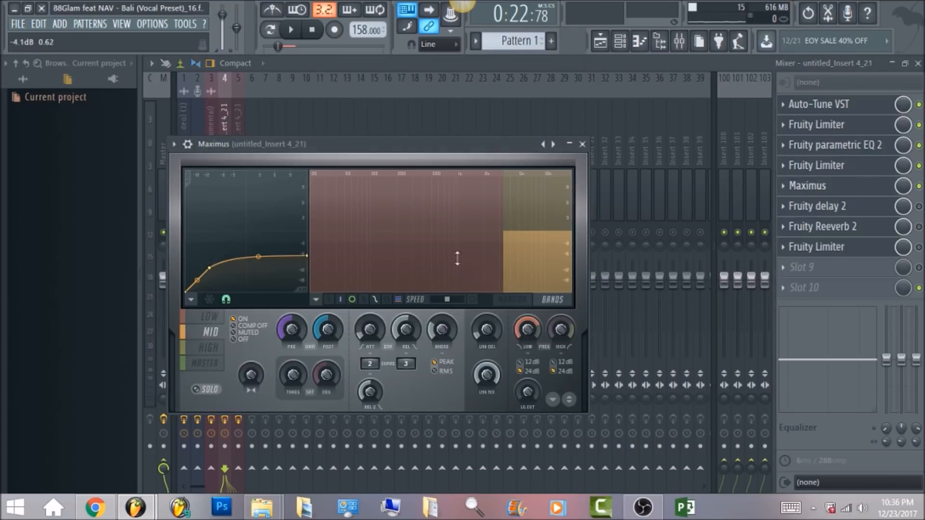
left_click(174, 144)
mouse_move(209, 188)
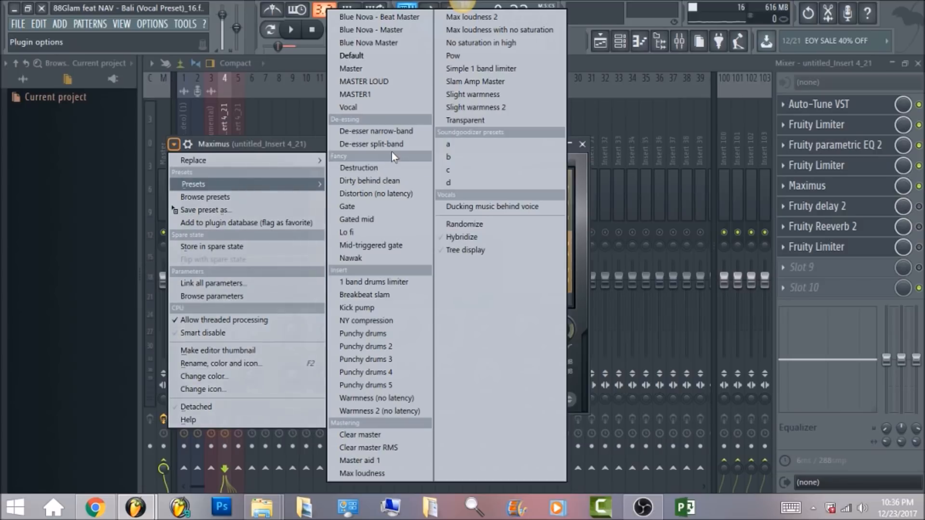
left_click(583, 225)
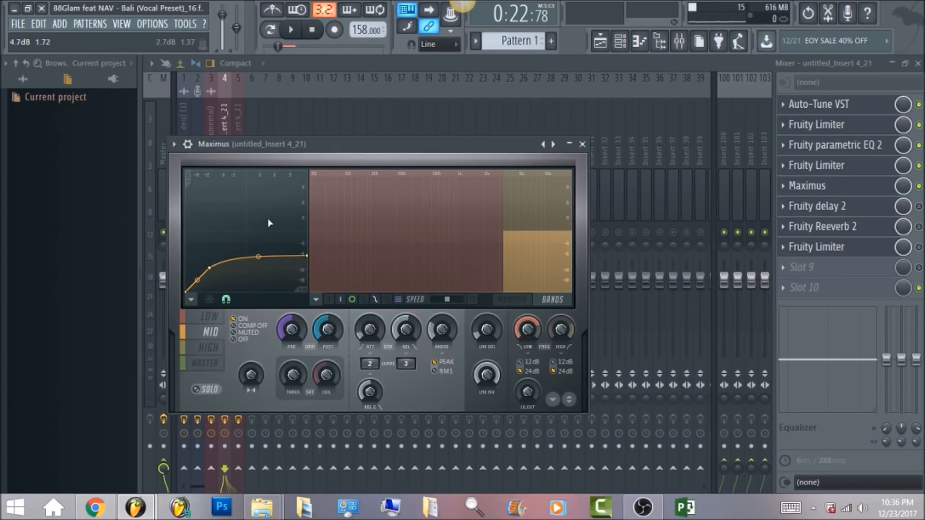
Step: Audition the vocal with Maximus active and close its window
left_click(301, 31)
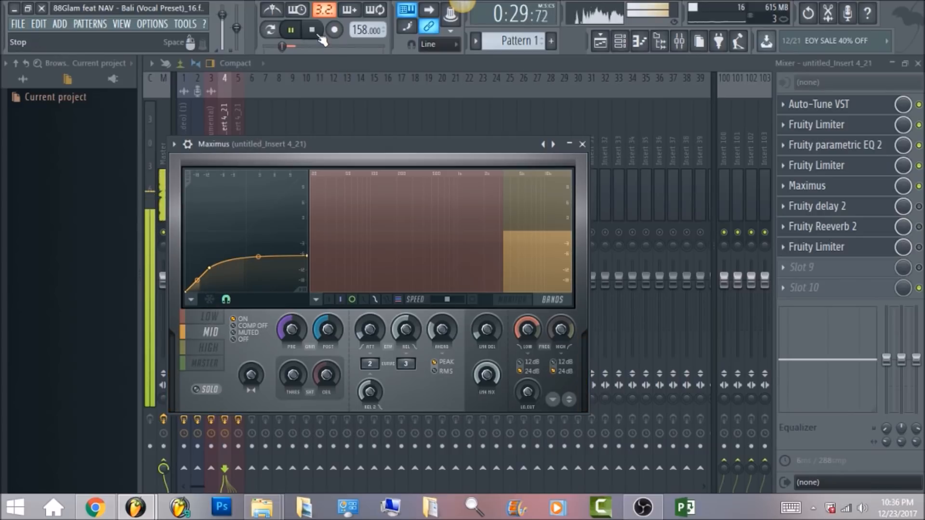
key("space")
key("Escape")
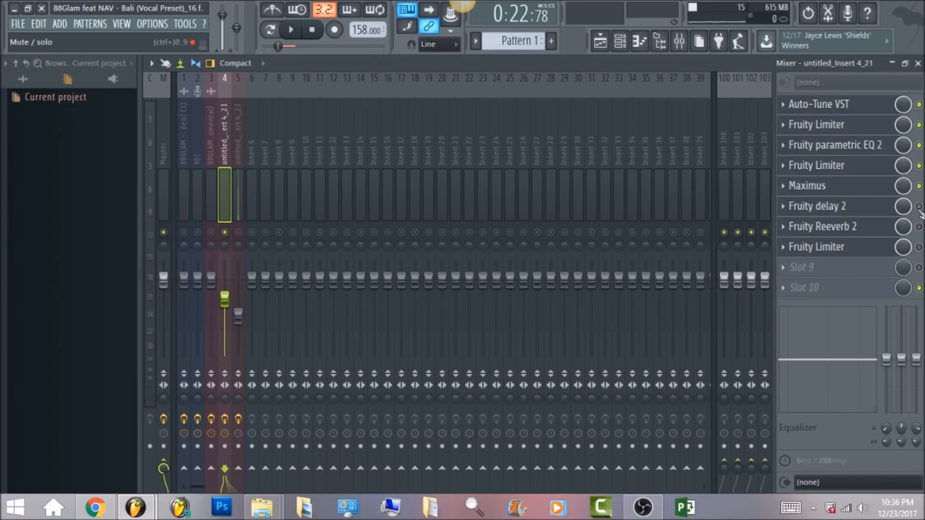
Step: Enable Fruity delay 2 on insert 4 and audition the vocal with the delay settings displayed
left_click(871, 211)
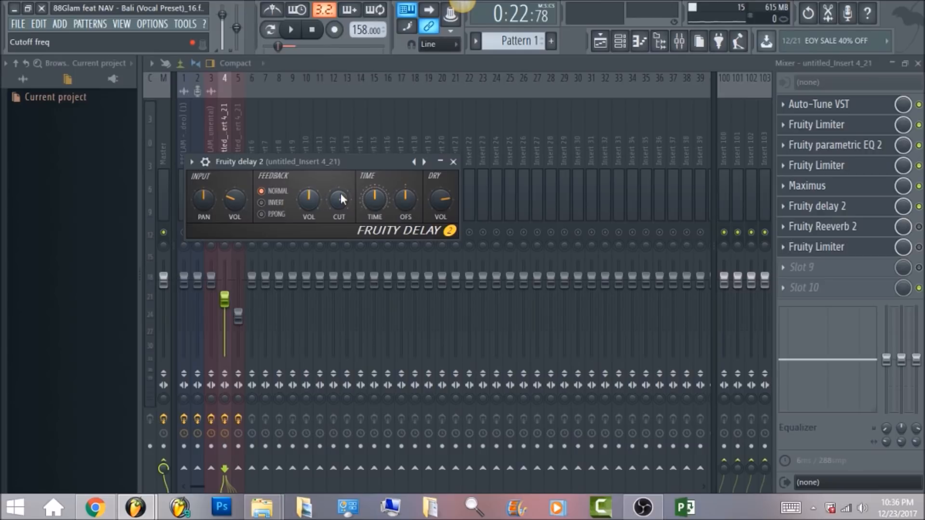
left_click(291, 31)
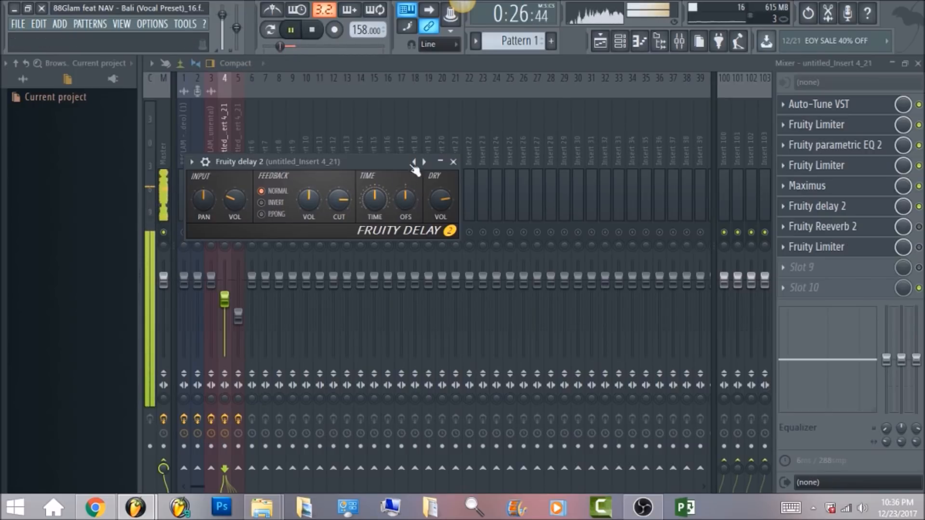
left_click(312, 30)
key("Escape")
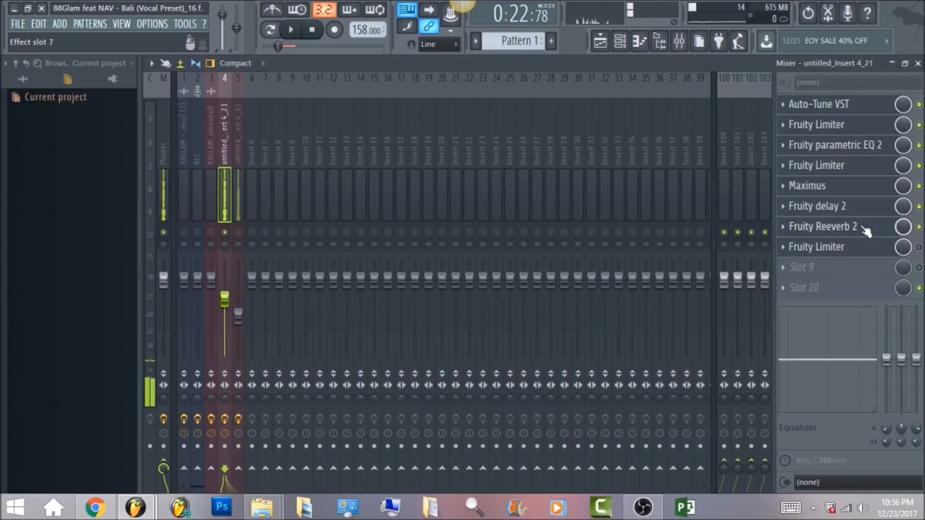
Step: Enable Fruity Reeverb 2 on insert 4 and audition the vocal with the reverb settings displayed
left_click(866, 231)
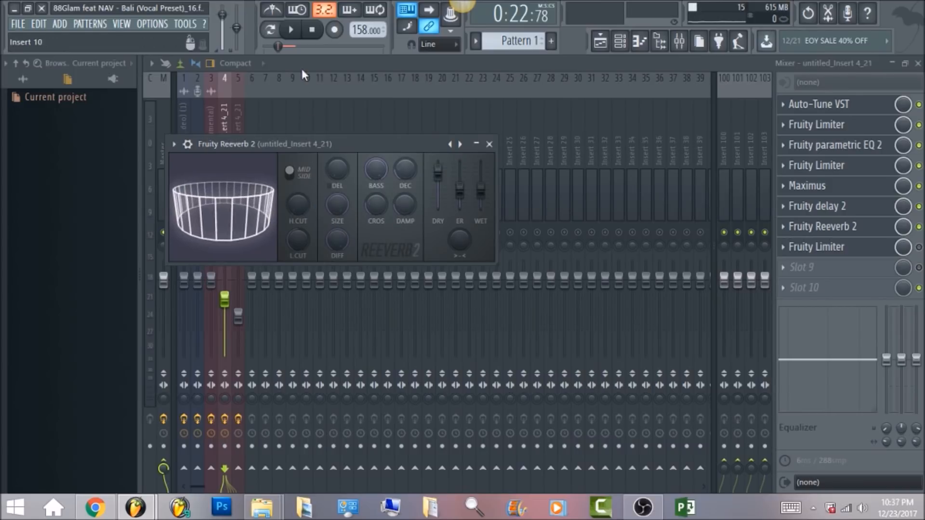
left_click(291, 29)
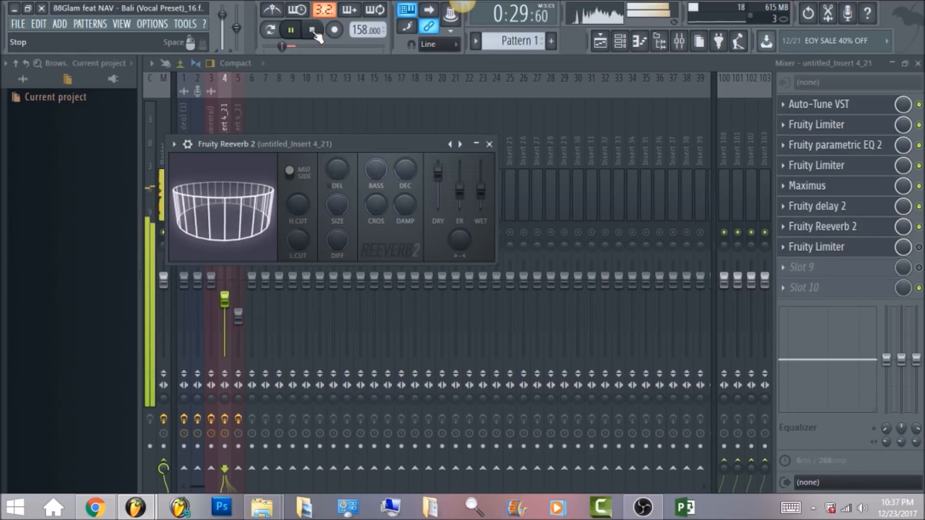
left_click(312, 29)
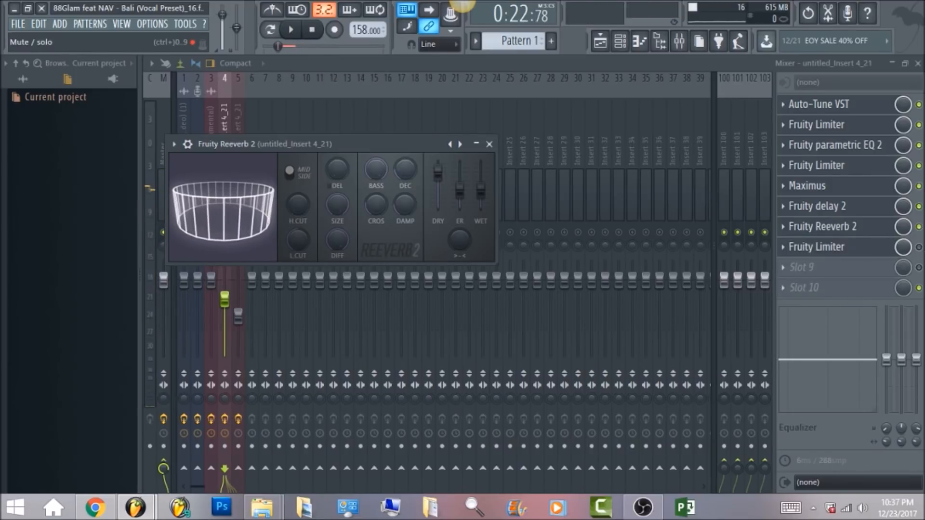
Step: Enable the final Fruity Limiter in slot 8, audition the vocal through the full effects chain, and close the limiter's window
left_click(919, 248)
left_click(868, 249)
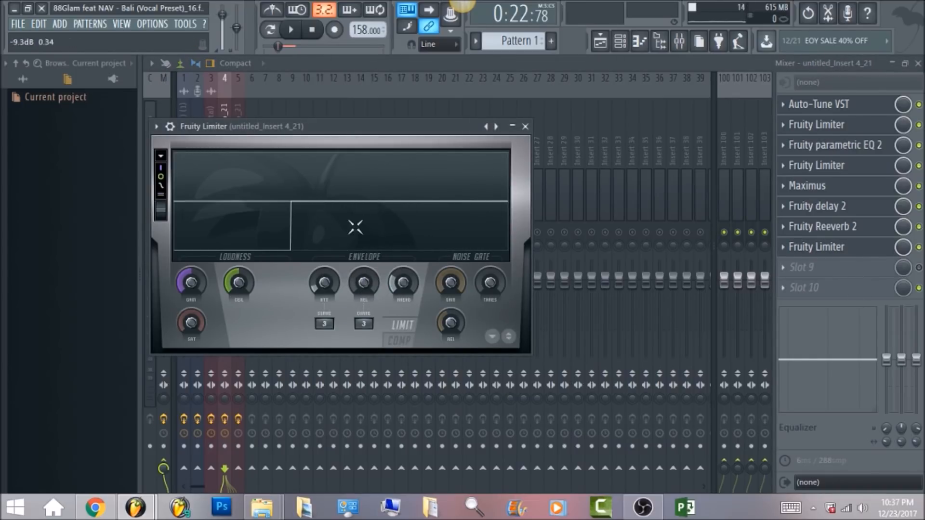
left_click(291, 30)
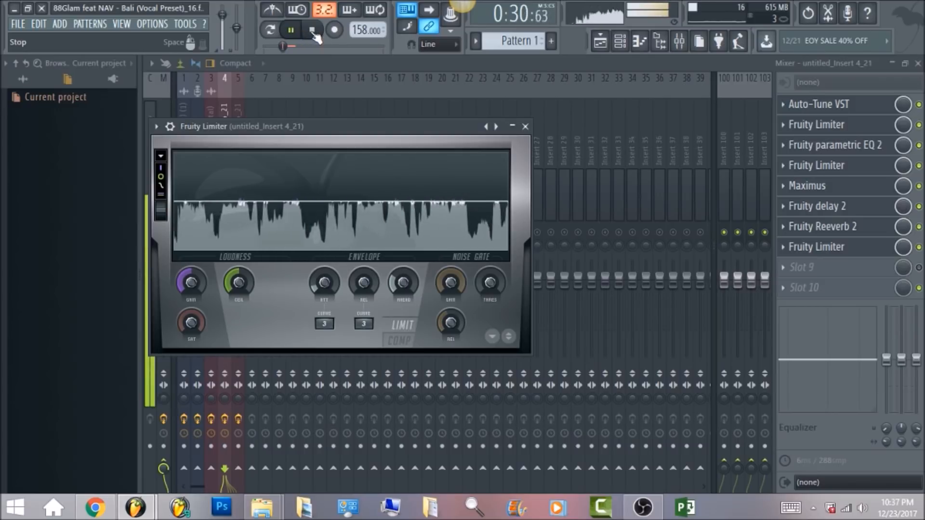
left_click(313, 31)
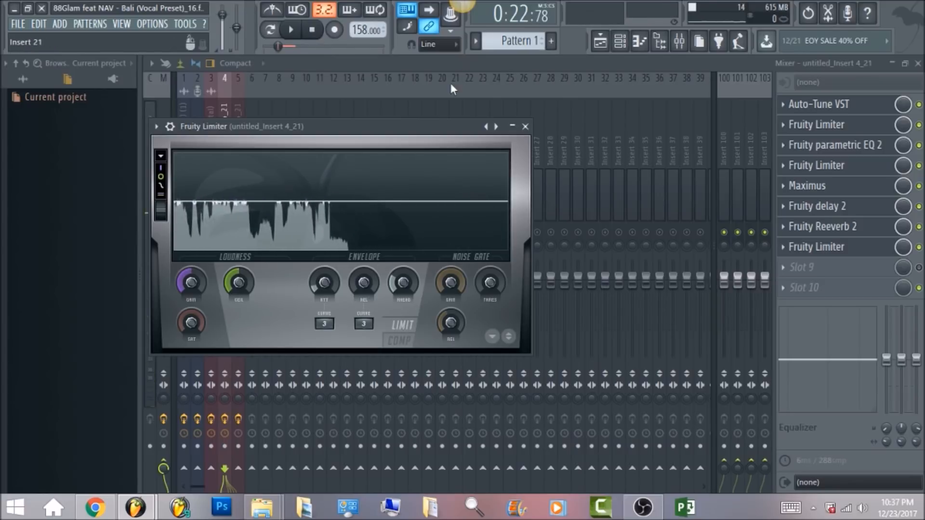
left_click(442, 68)
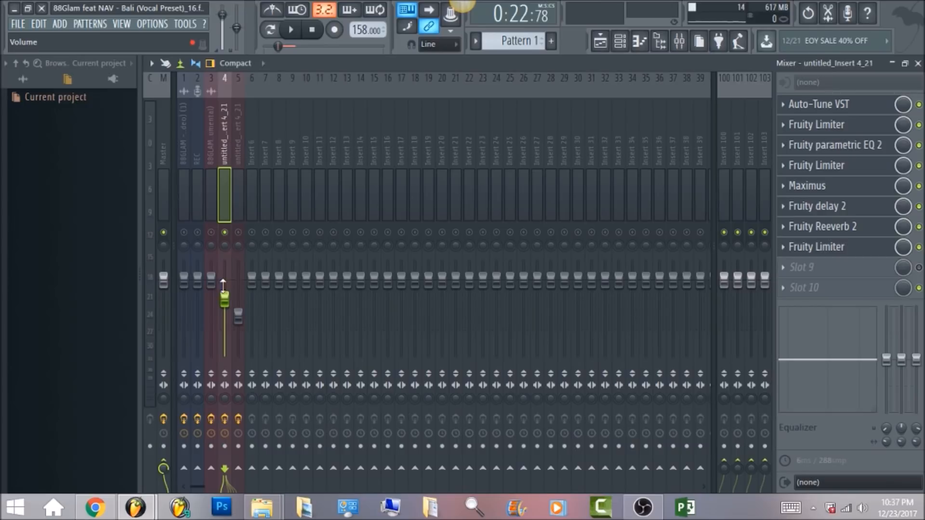
Step: Unmute insert 5 and compare its effects chain with the chain on insert 4
left_click(238, 156)
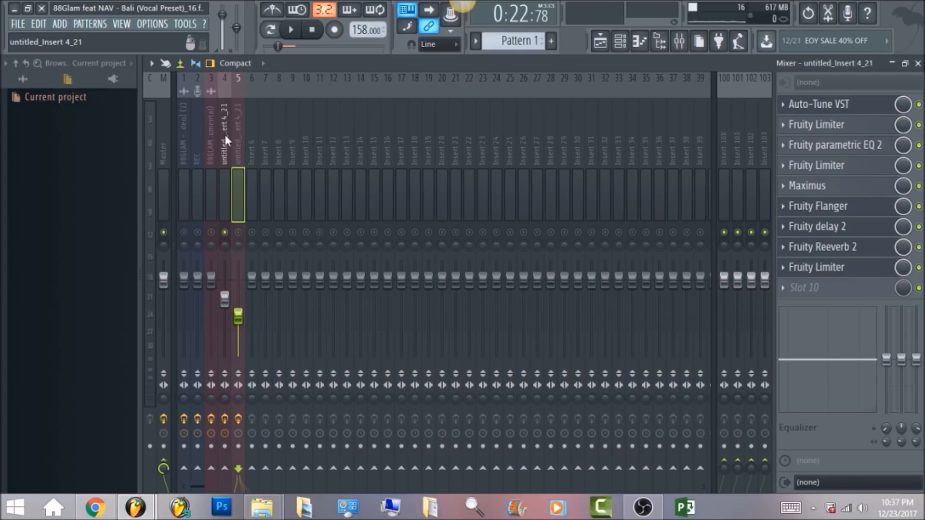
left_click(239, 232)
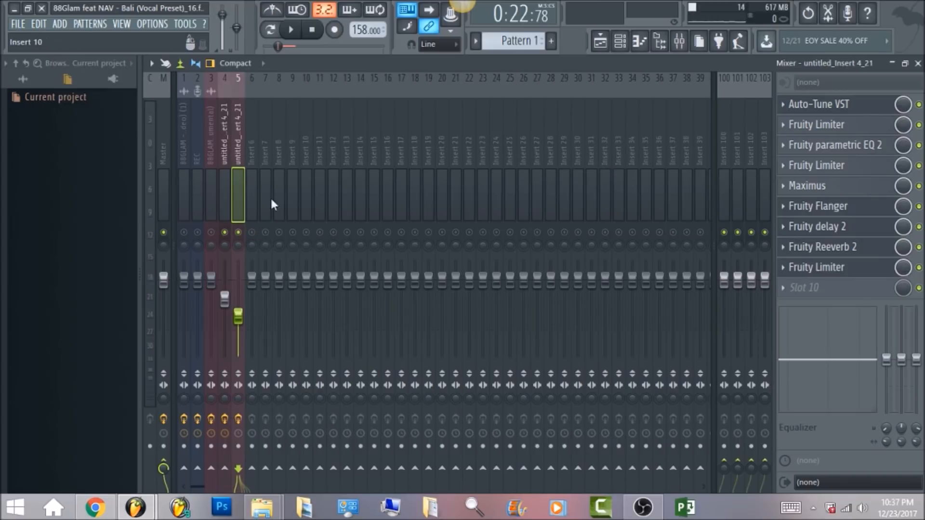
left_click(226, 152)
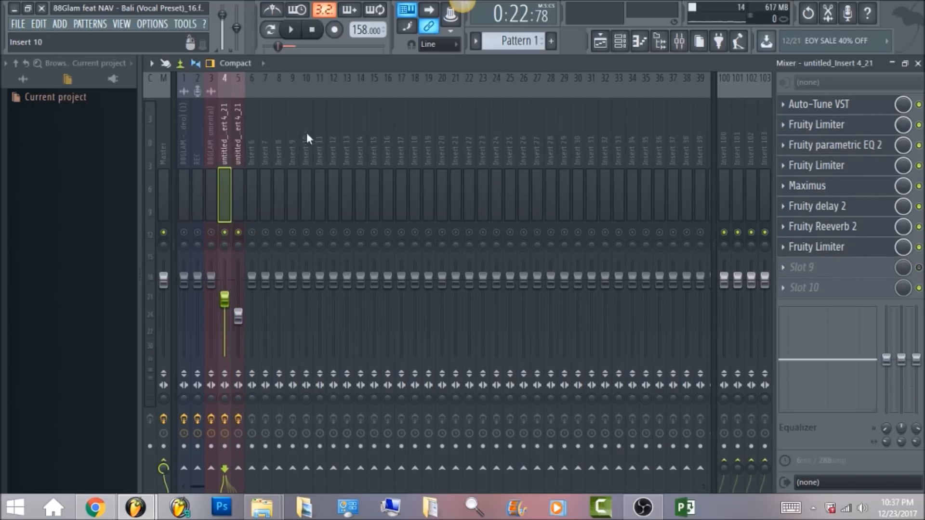
left_click(243, 149)
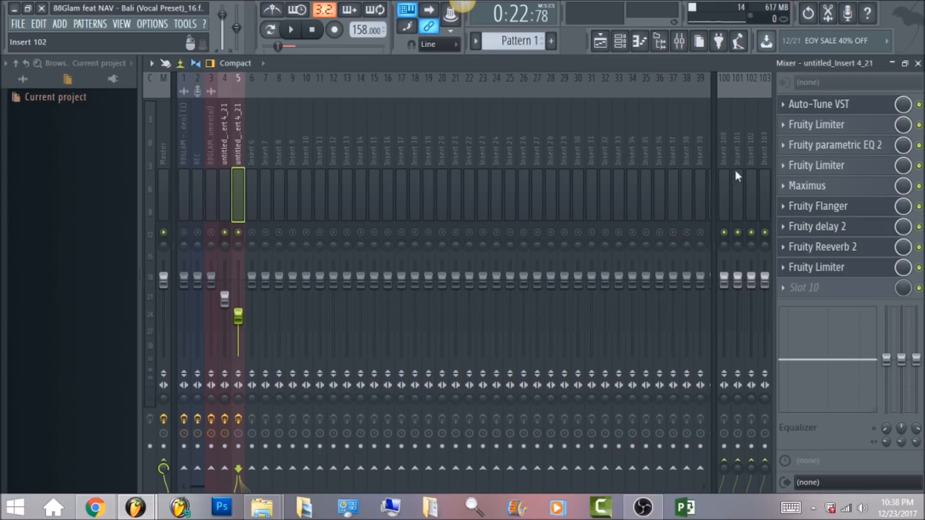
Step: Move the playback position to within bar 17 in the playlist and audition the insert 5 vocal with the mixer displayed
left_click(600, 42)
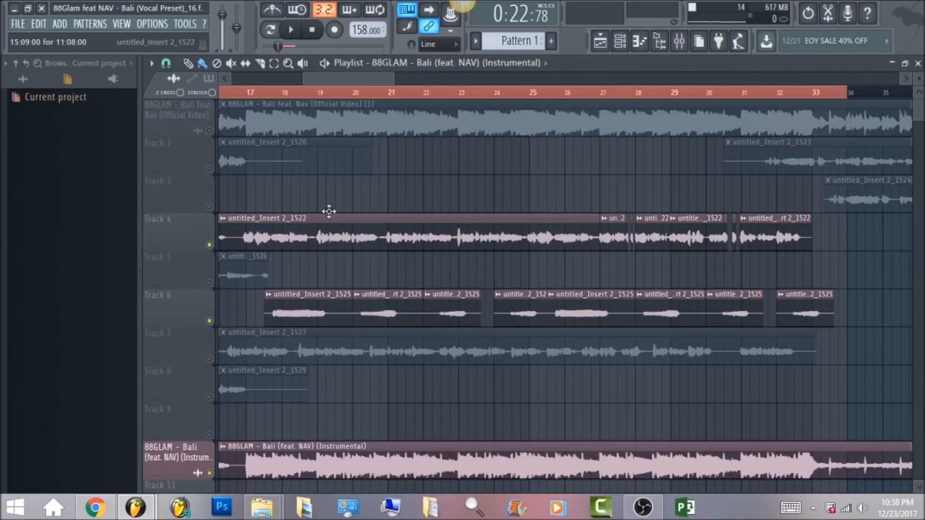
left_click(264, 91)
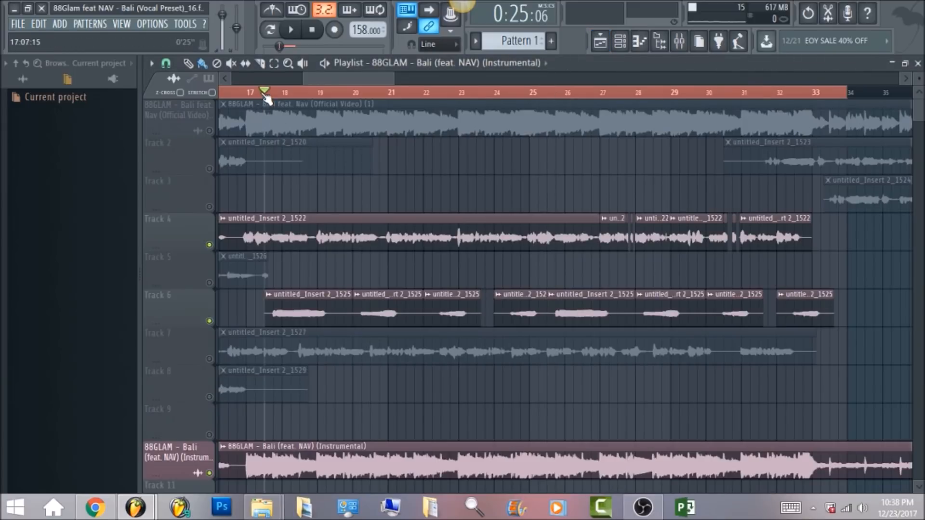
left_click(677, 49)
left_click(291, 30)
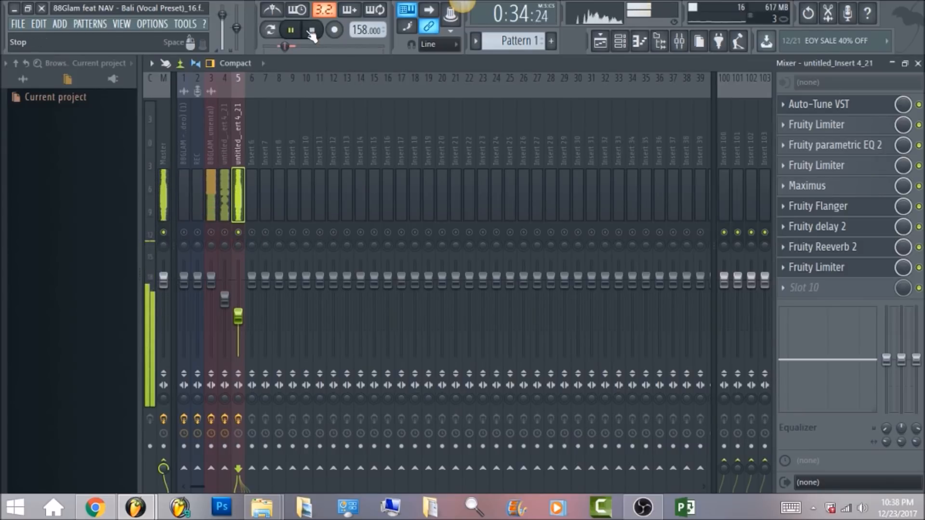
left_click(311, 31)
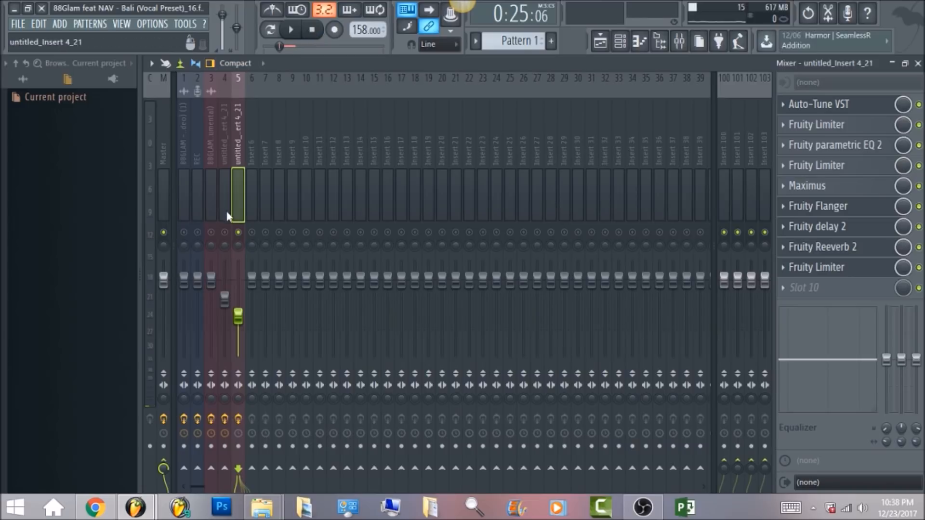
Step: Unmute the insert 4 vocal and the instrumental on insert 3, with insert 3 selected
left_click(225, 233)
left_click(229, 141)
left_click(237, 149)
left_click(224, 146)
left_click(212, 146)
left_click(211, 233)
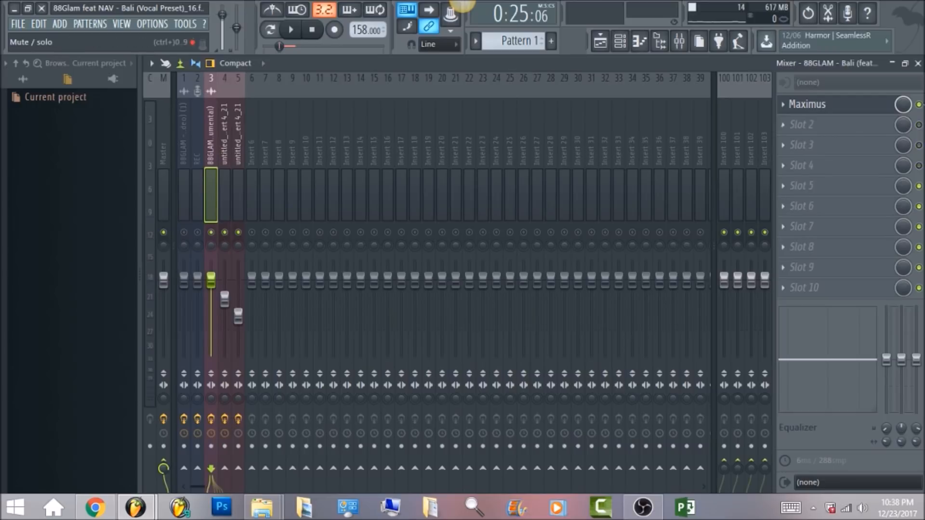
Step: Review the playlist clips from bar 12 onward and return to the mixer
left_click(858, 105)
left_click(600, 41)
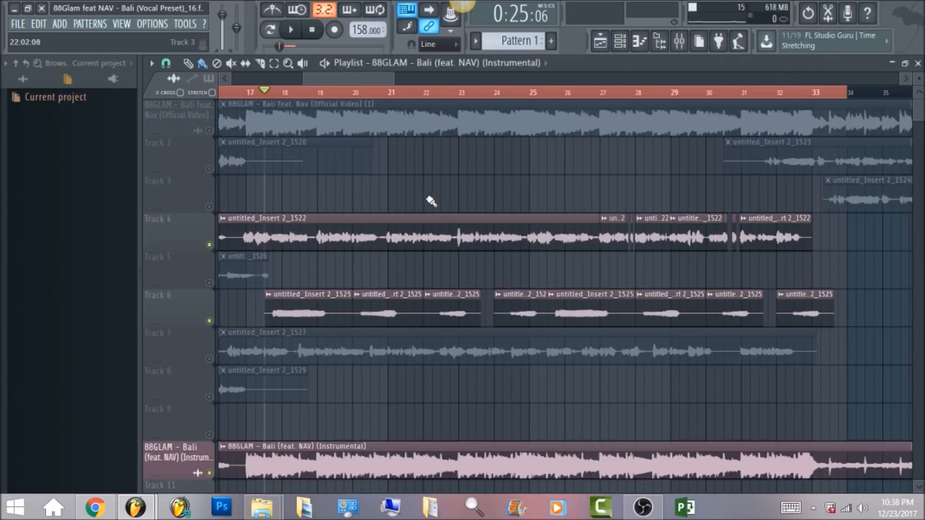
left_click_drag(358, 75, 344, 79)
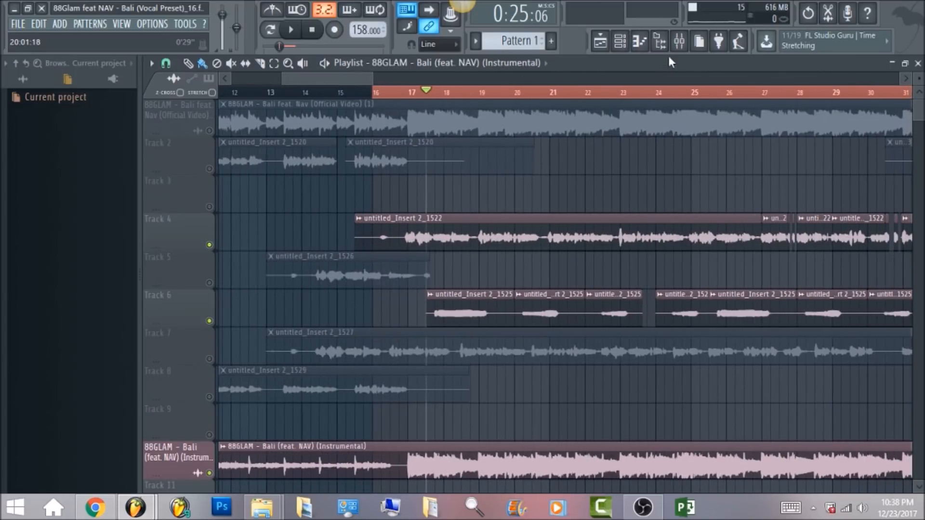
left_click(679, 41)
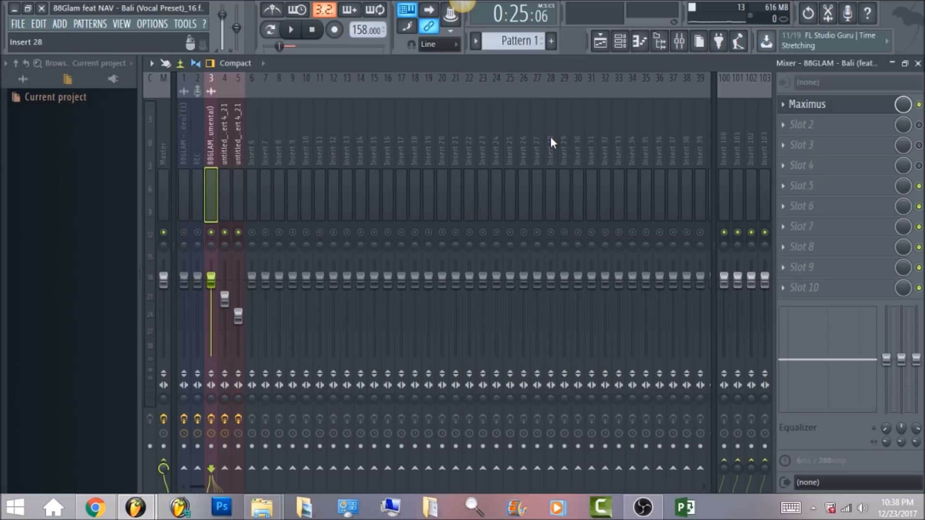
Step: Inspect the high, mid and low bands of Maximus on the instrumental's insert 3 and audition the mix with the high band displayed
left_click(829, 107)
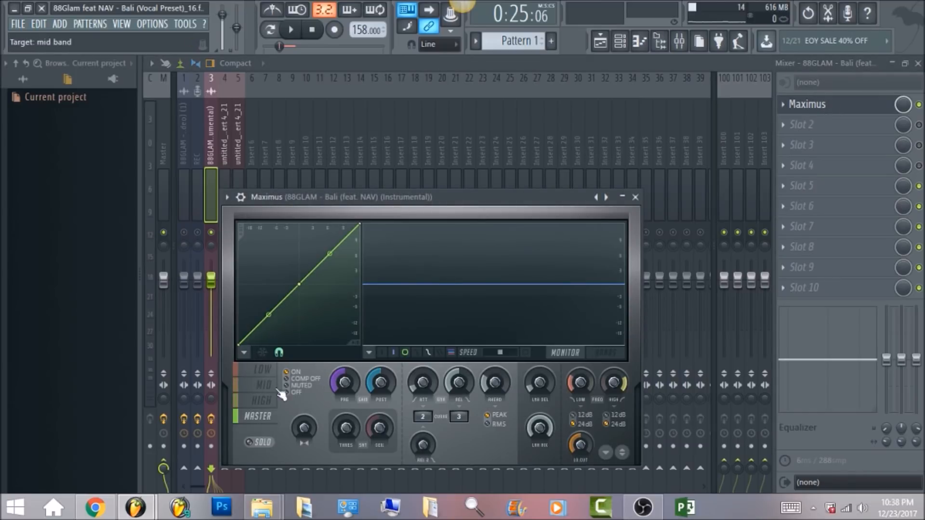
left_click(270, 402)
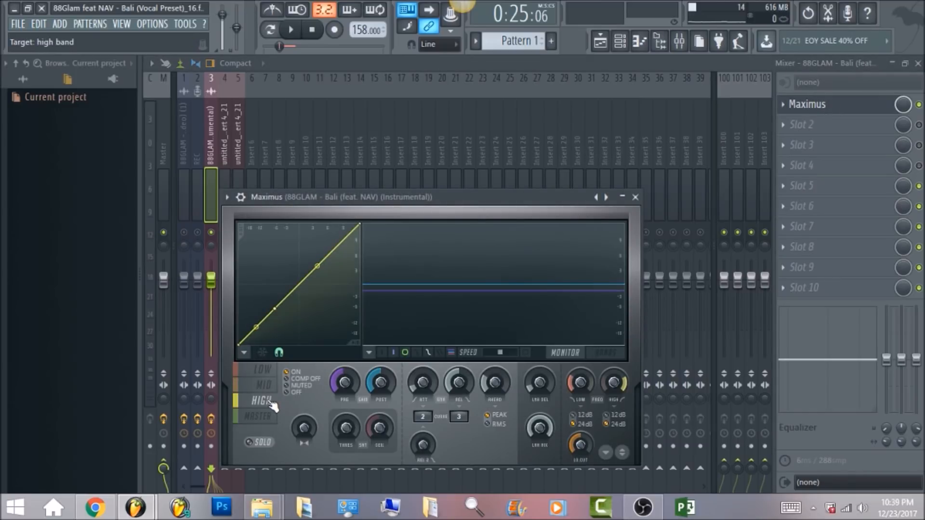
left_click(345, 383)
left_click(269, 385)
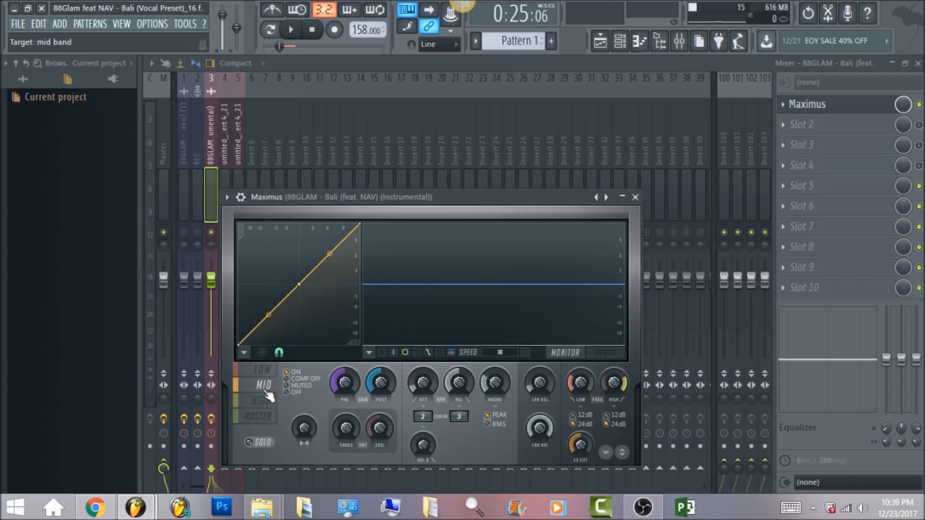
left_click(265, 372)
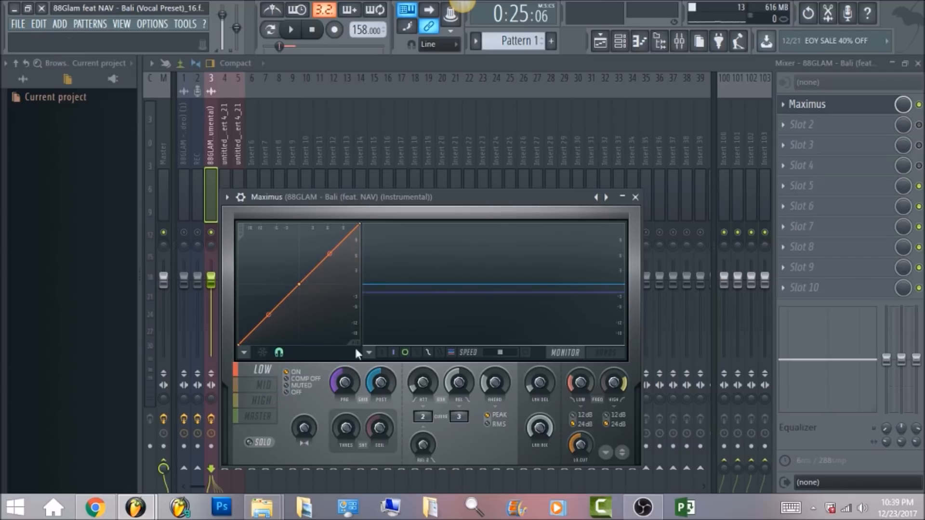
left_click_drag(378, 376, 378, 380)
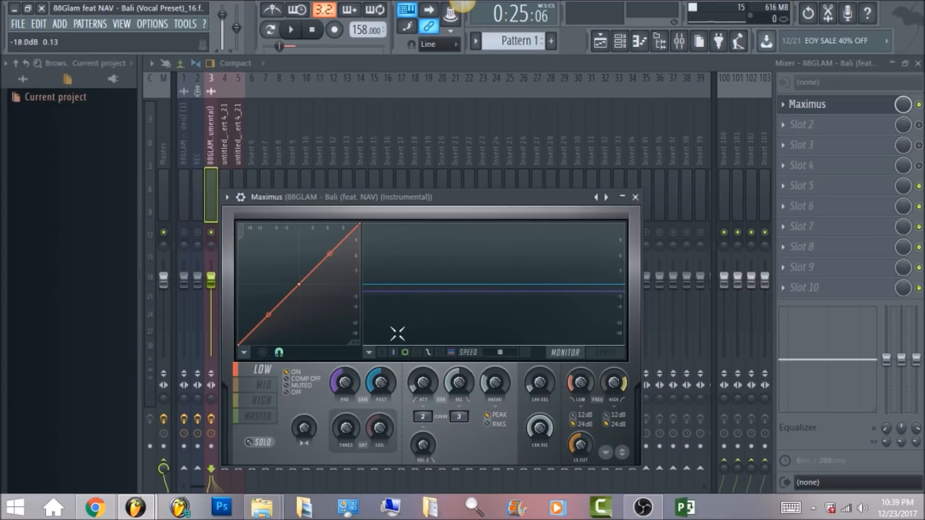
left_click(277, 399)
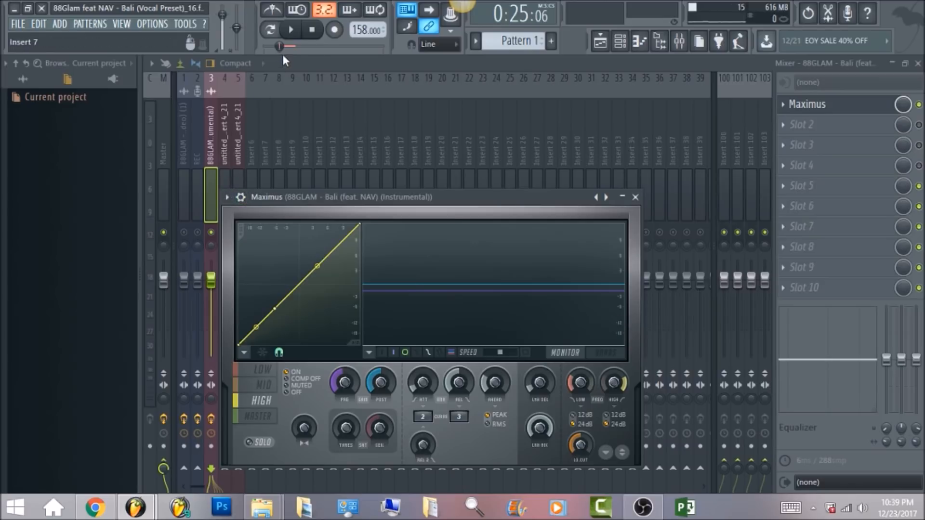
left_click(304, 34)
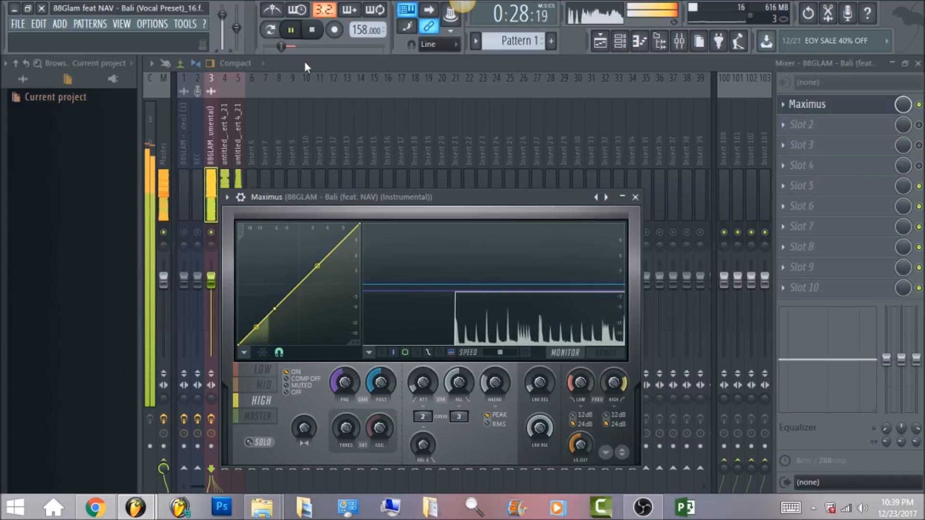
left_click(313, 30)
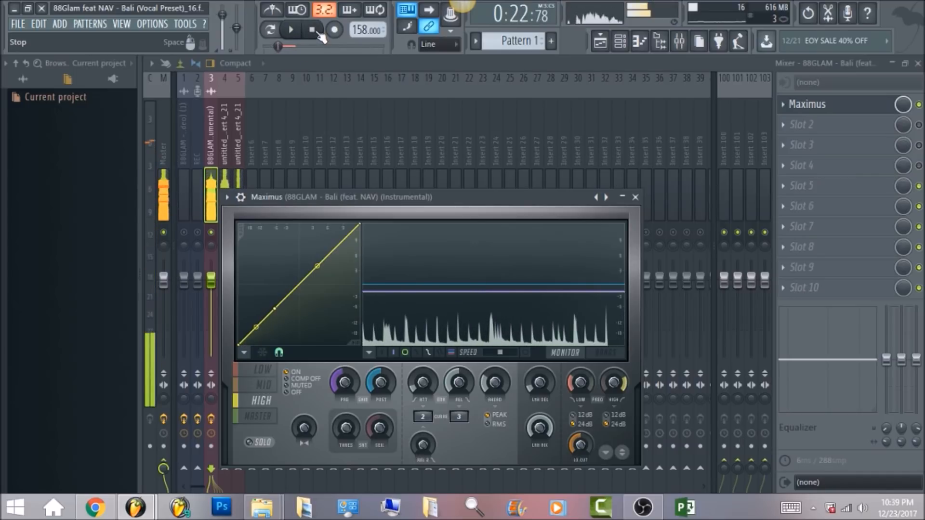
Step: Enable Fruity parametric EQ 2 and Fruity Convolver on the master track, displaying the settings of each
left_click(163, 139)
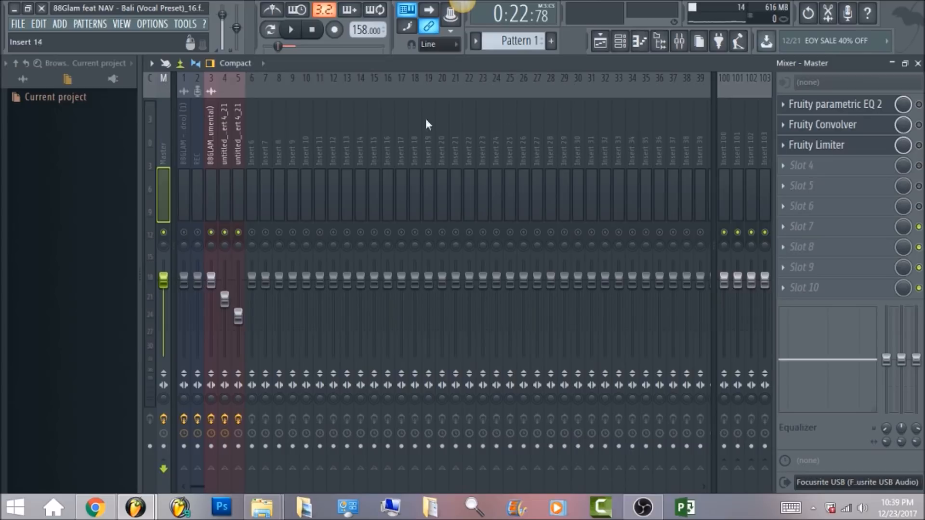
left_click(919, 104)
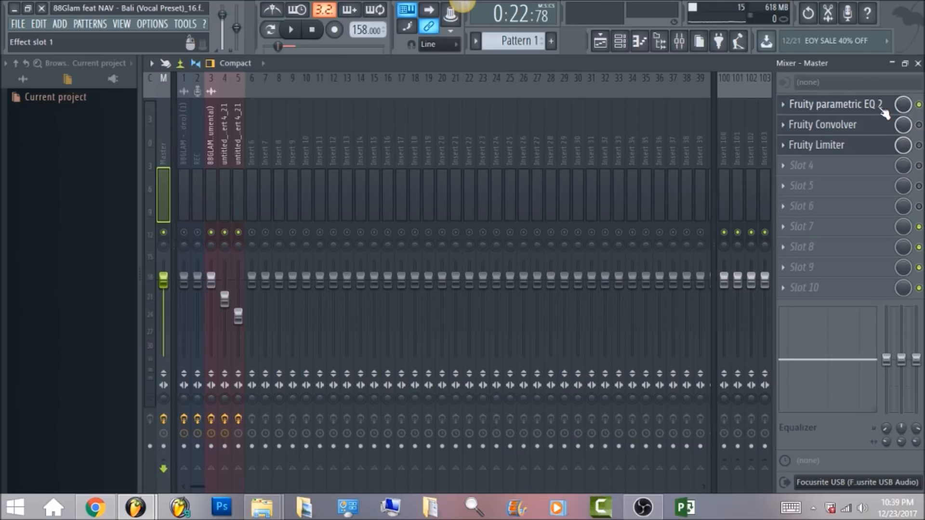
left_click(885, 112)
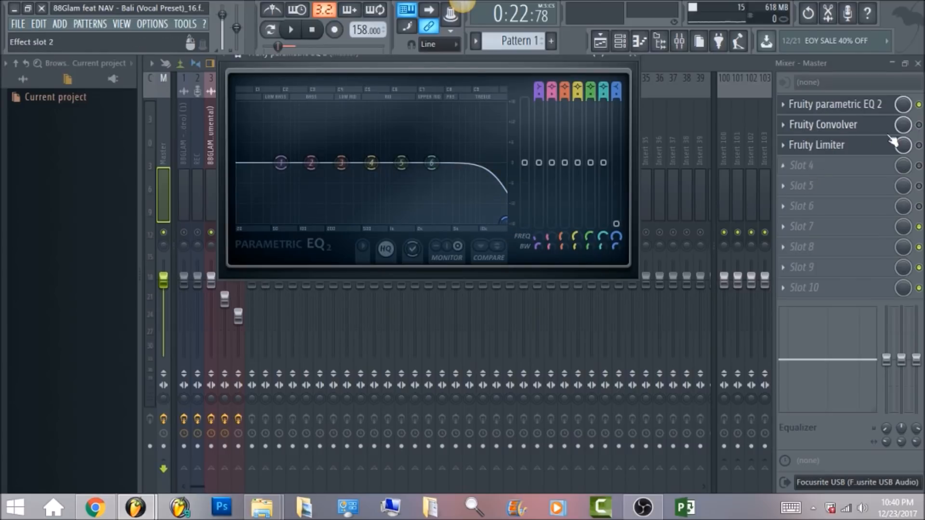
left_click(919, 125)
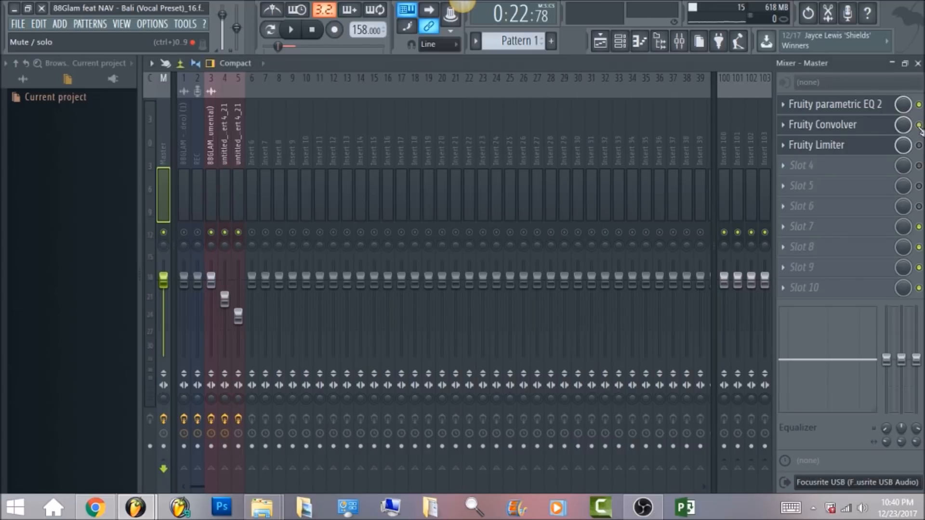
left_click(882, 131)
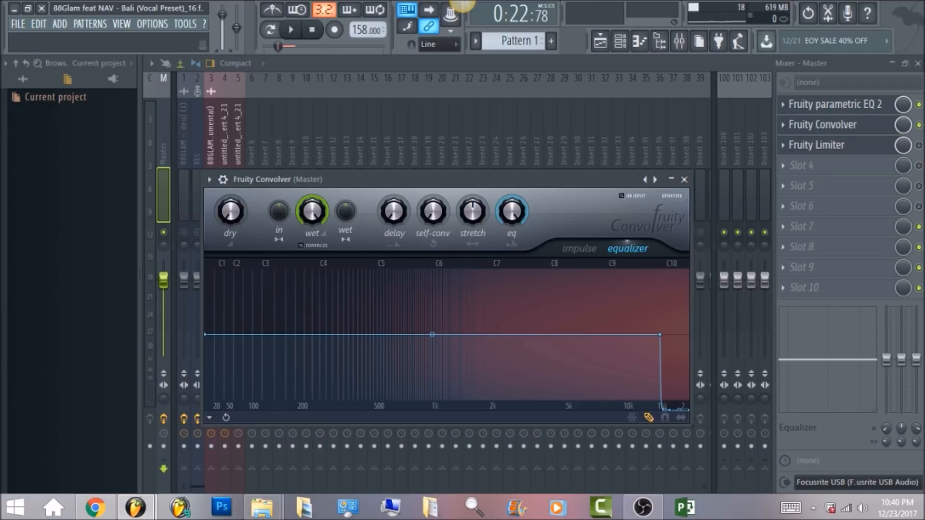
Step: Enable Fruity Limiter in slot 3 of the master track and audition the full mix with the limiter displayed
left_click(920, 145)
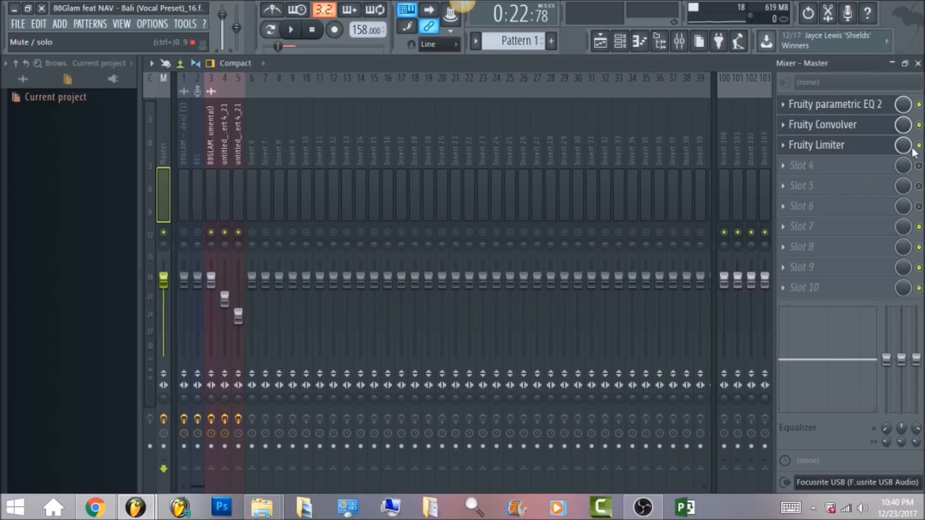
left_click(870, 148)
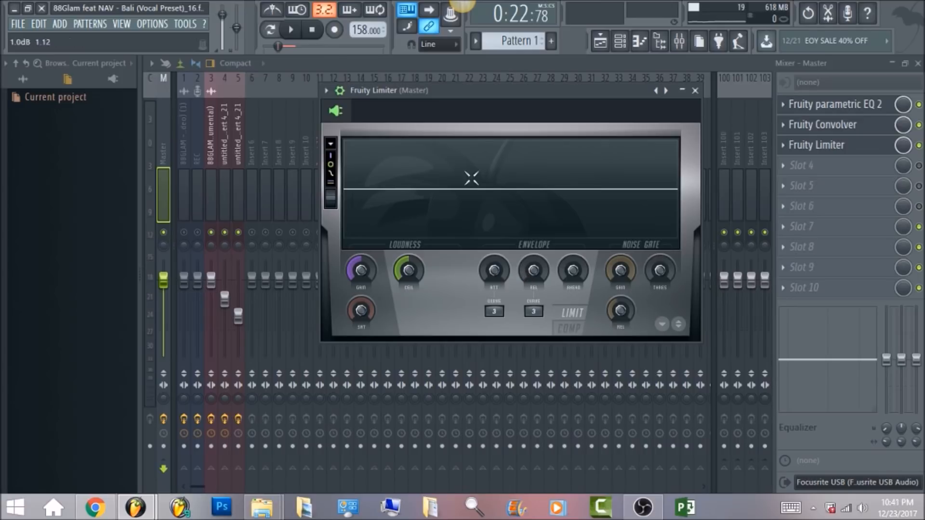
left_click(291, 31)
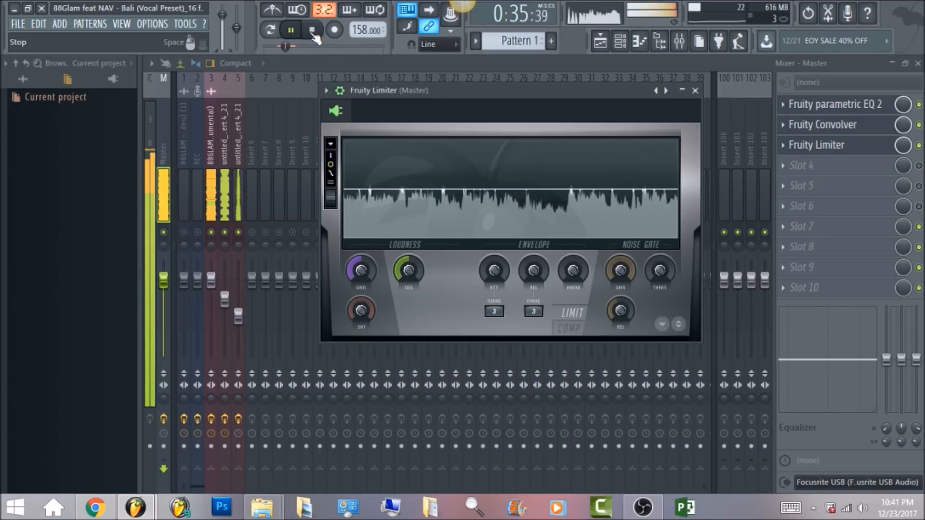
left_click(314, 34)
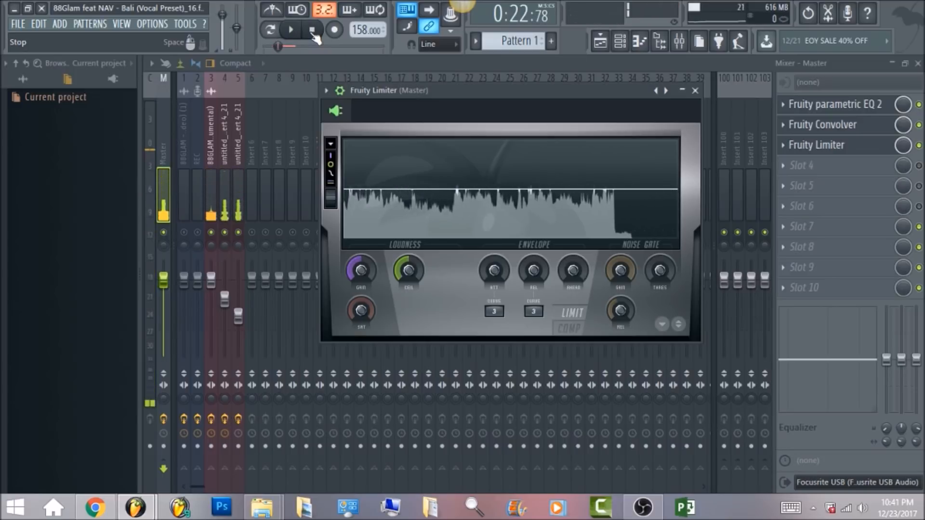